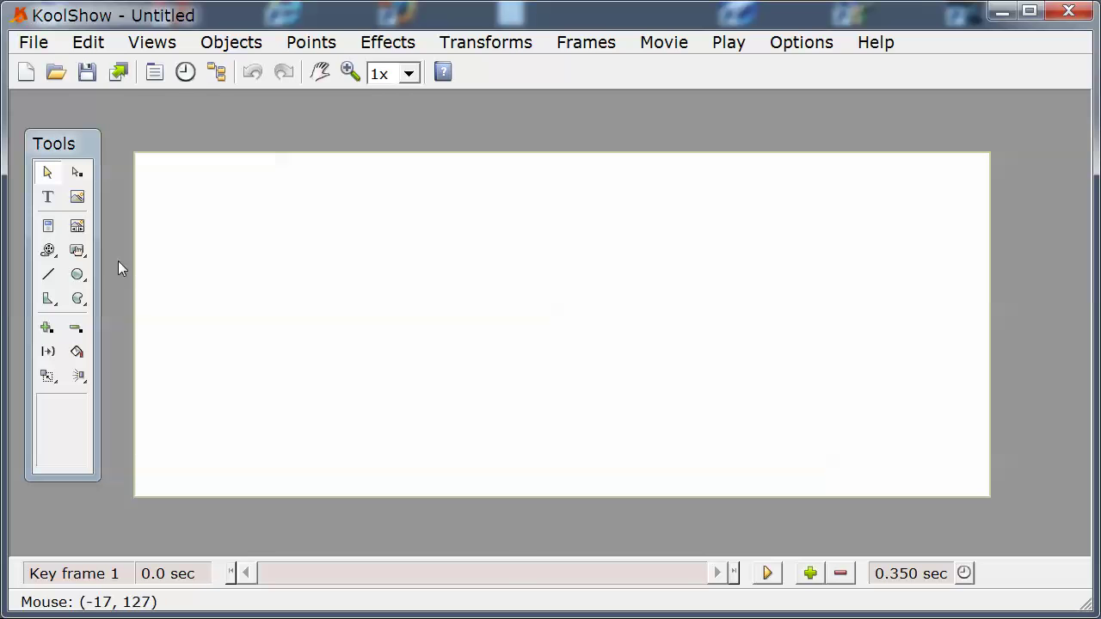
Create a new empty button, btn1, with Add Button from the button tool flyout
left_click(76, 251)
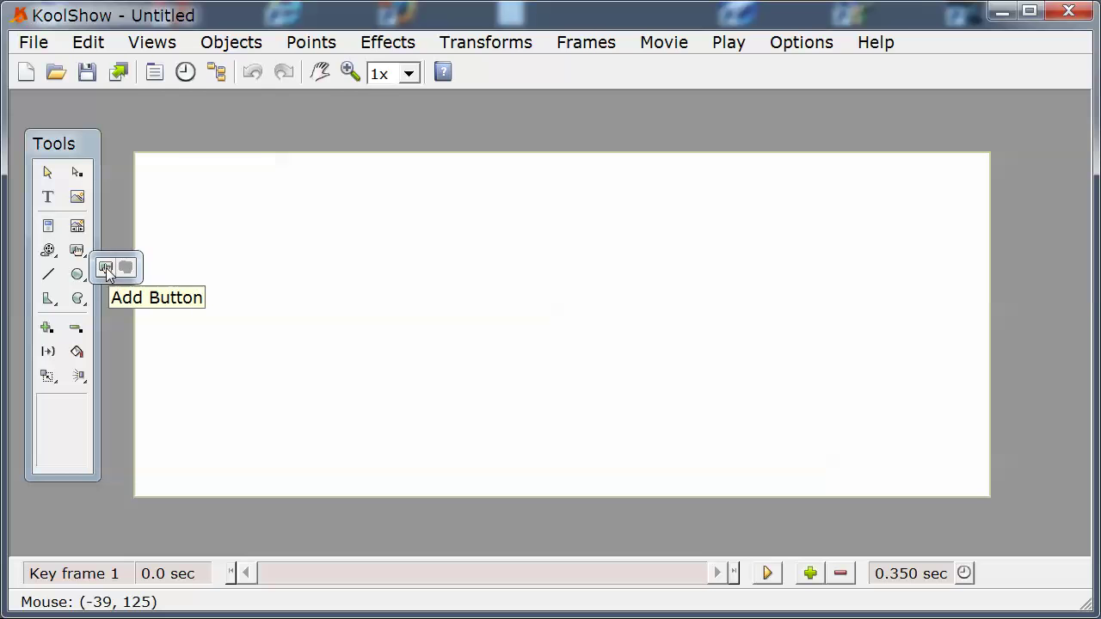
left_click(107, 268)
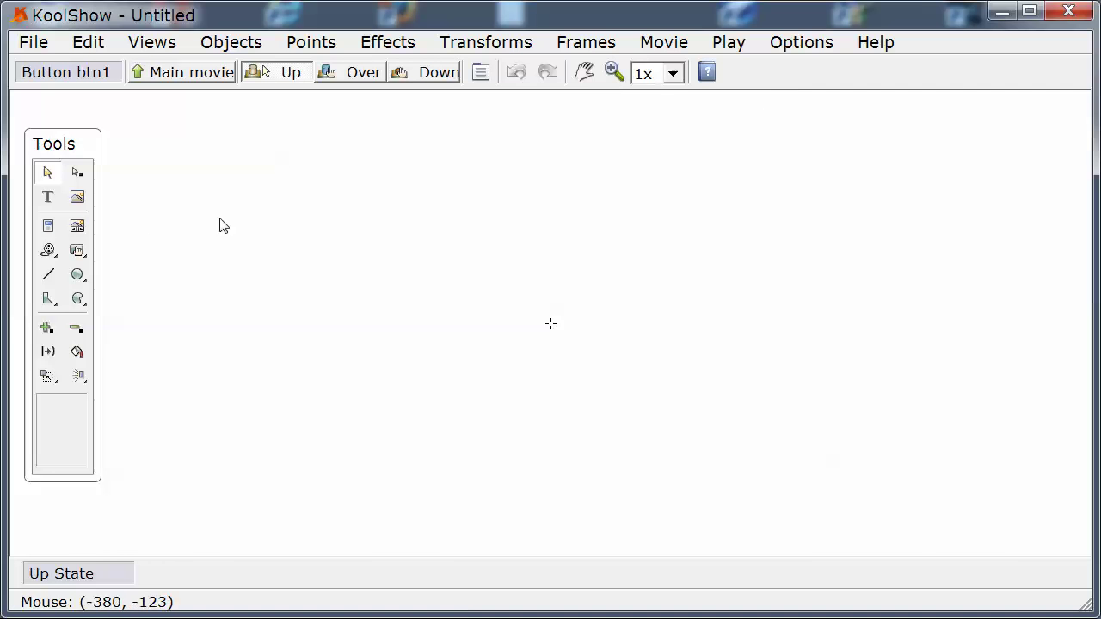
Import the daisy photo p3.jpg into btn1's Up state
left_click(77, 198)
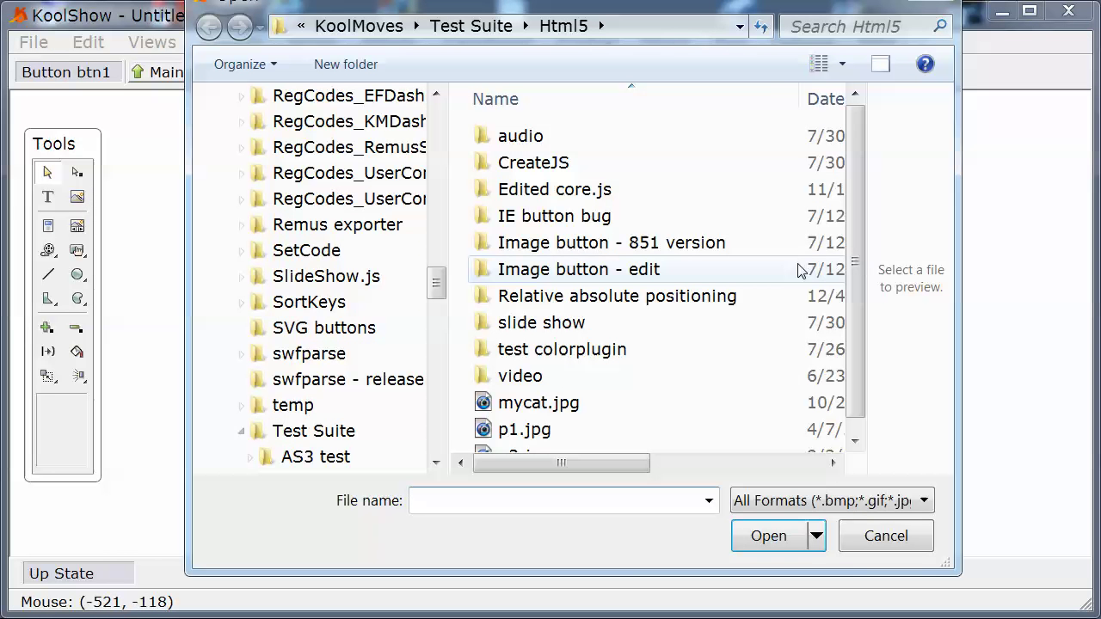
scroll(811, 274, "down", 1)
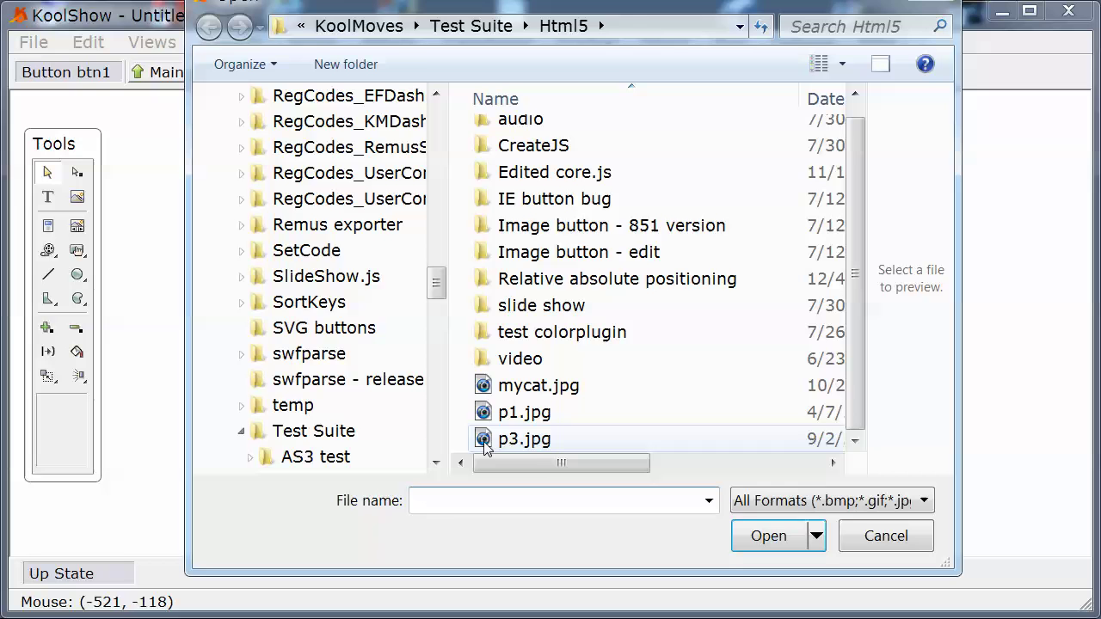
left_click(520, 437)
left_click(751, 537)
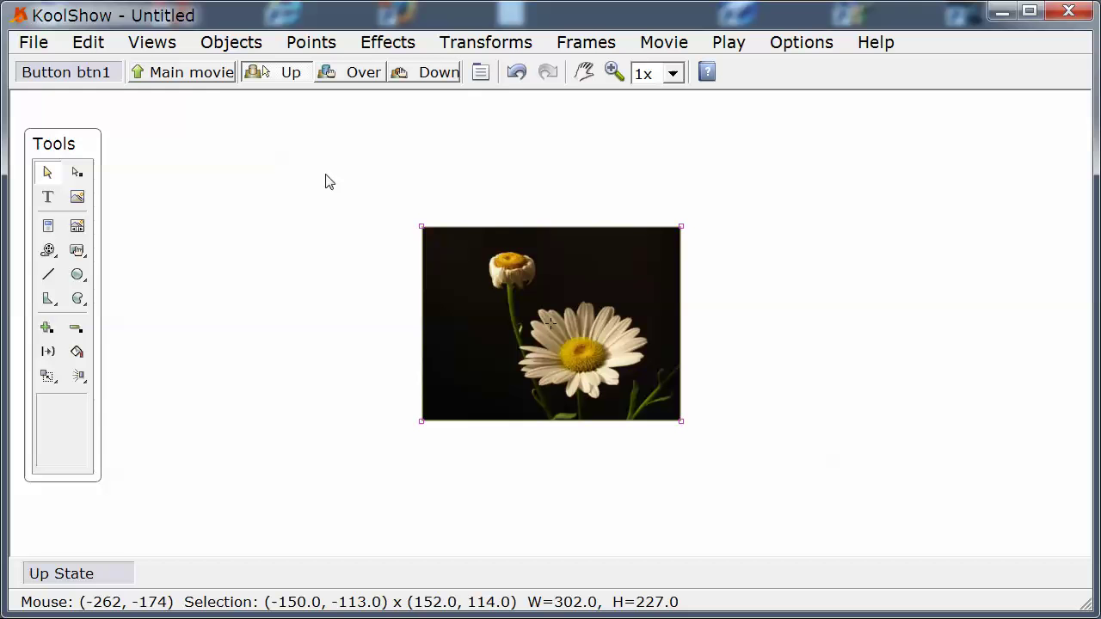
Create the button's Over state, choosing to draw it yourself
left_click(362, 76)
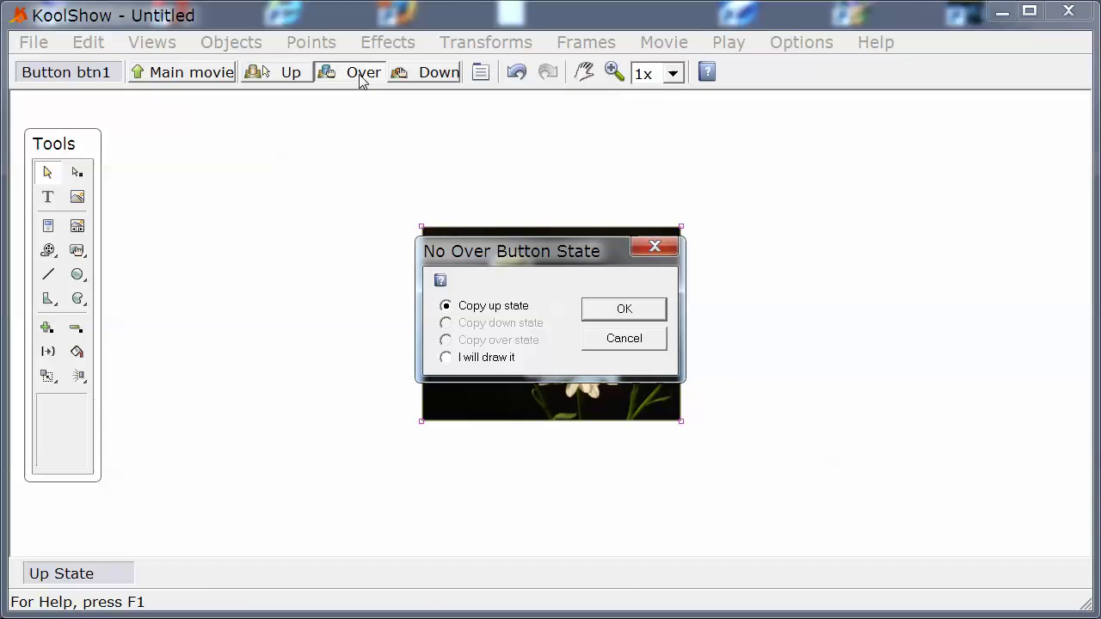
left_click(446, 358)
left_click(626, 312)
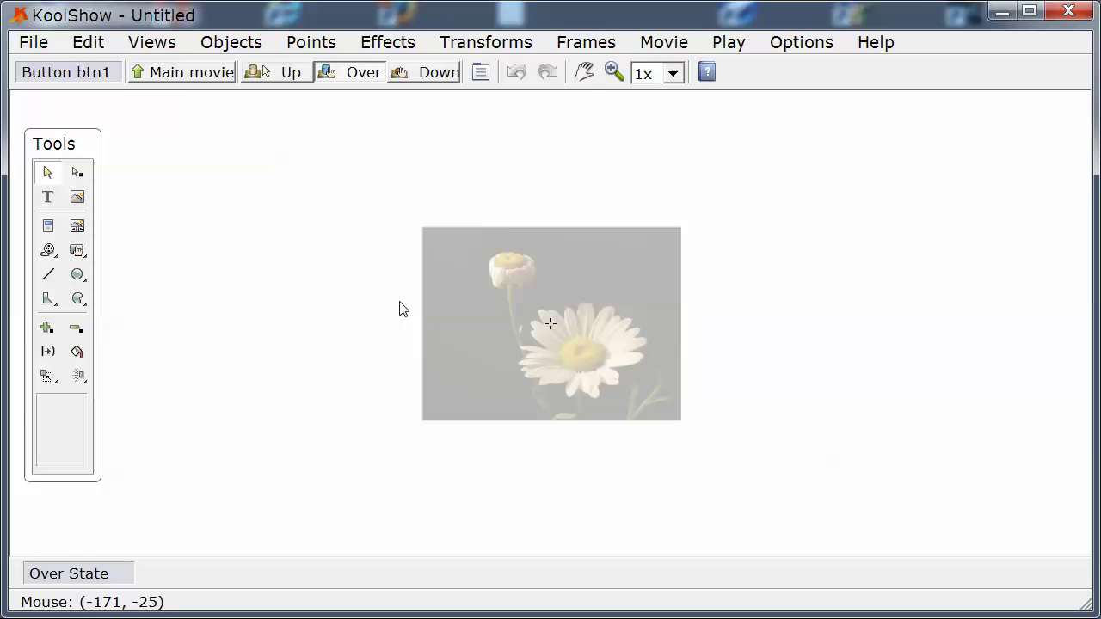
Add the text 'over' near the photo's centre and fill it dark blue #303060
left_click(47, 200)
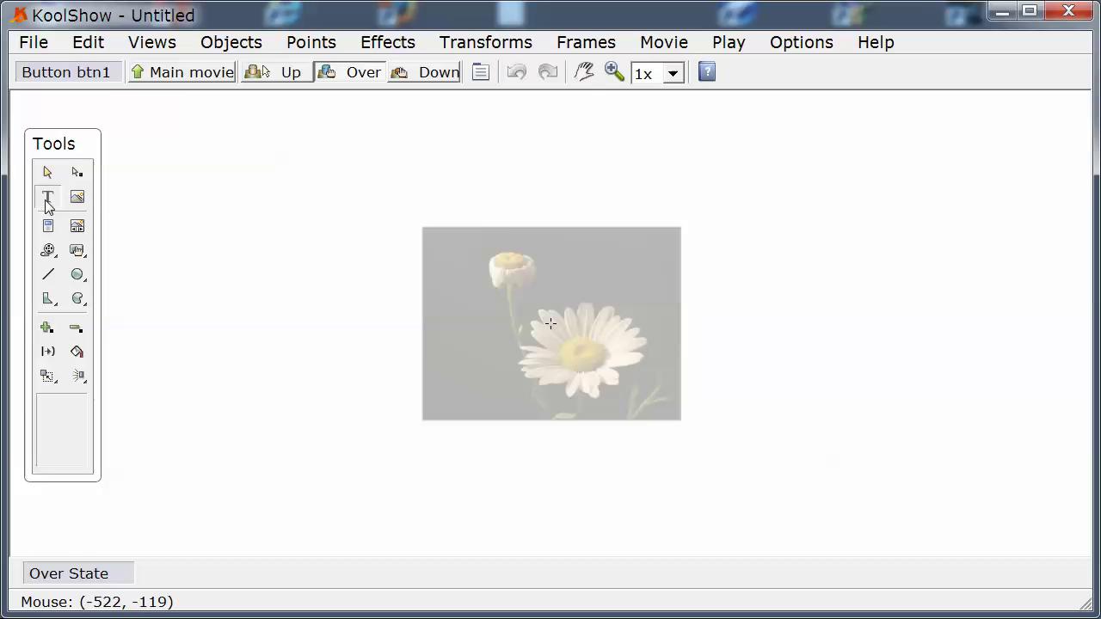
left_click(507, 326)
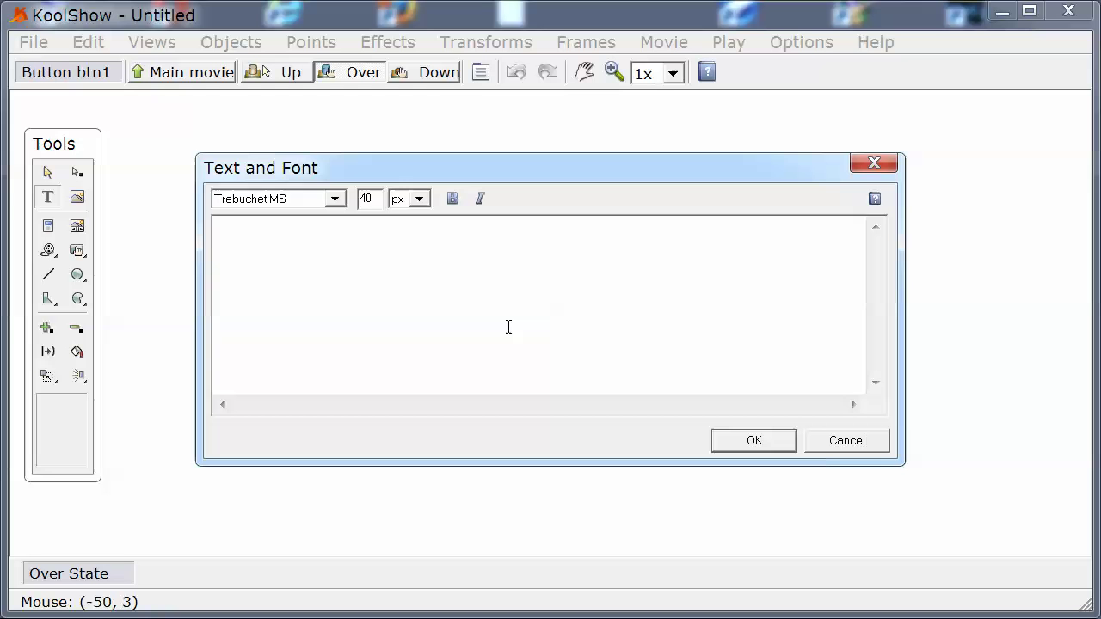
type("over")
left_click(727, 444)
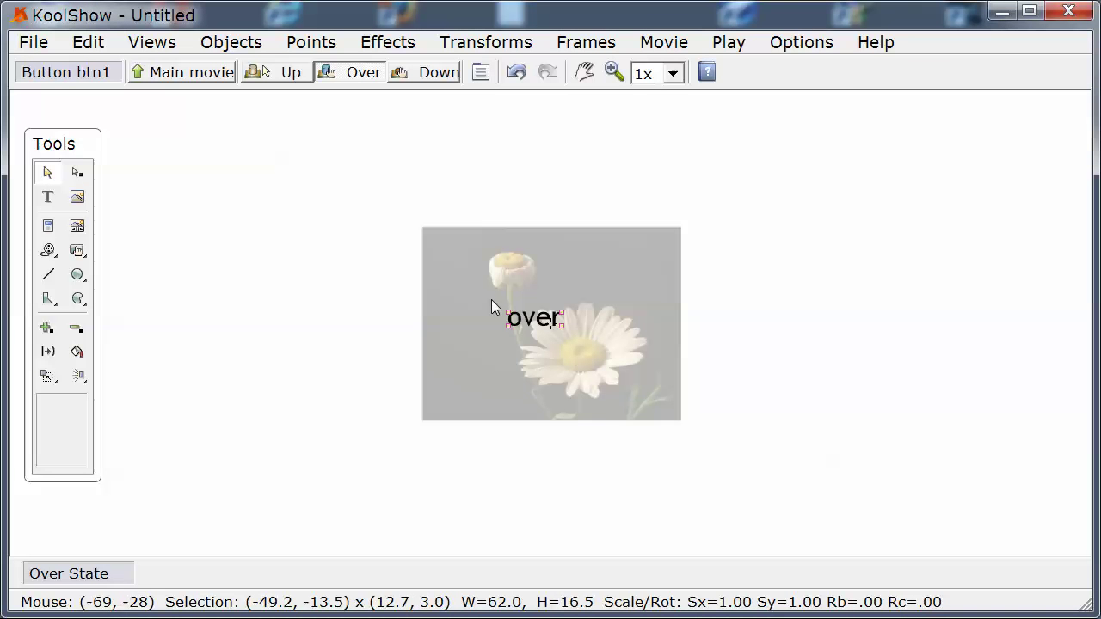
mouse_move(532, 318)
left_mouse_down()
mouse_move(558, 320)
mouse_move(550, 325)
left_mouse_up()
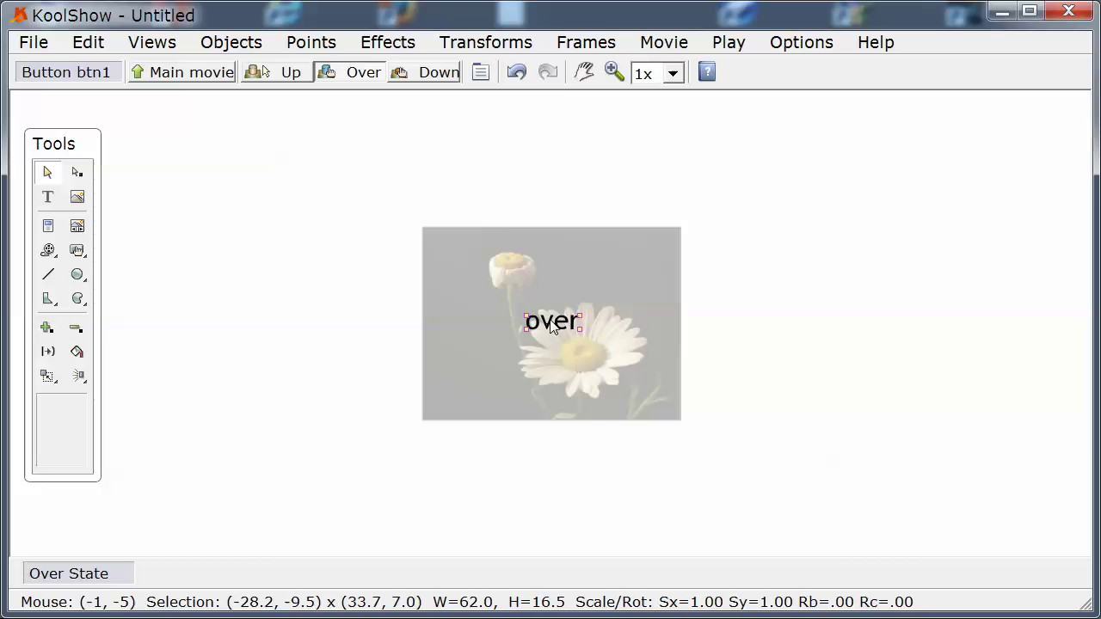
left_click(77, 351)
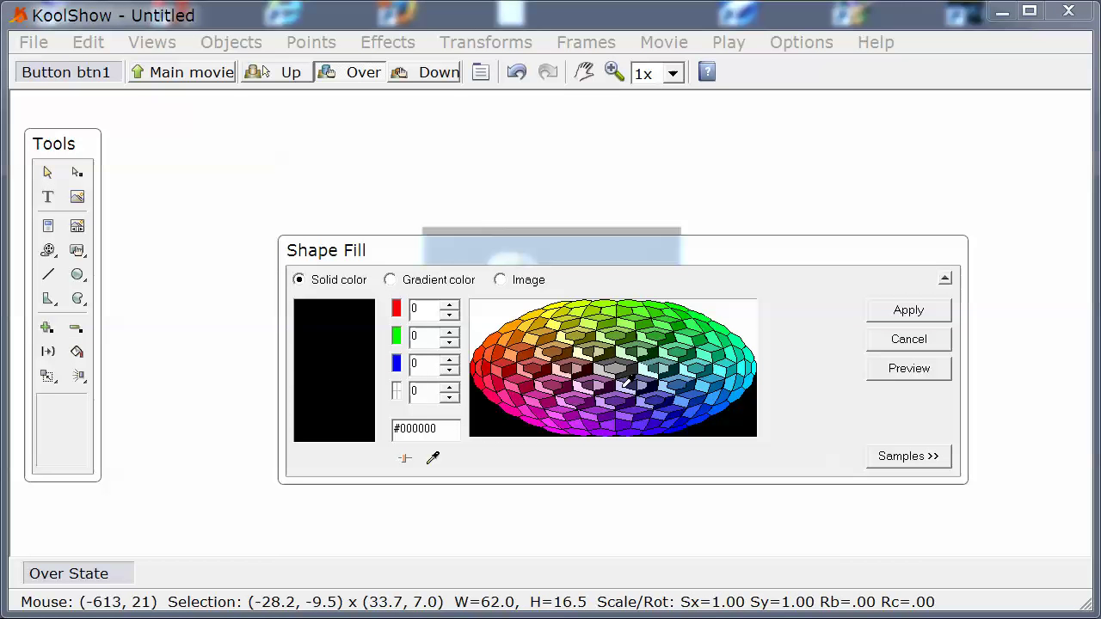
left_click(659, 379)
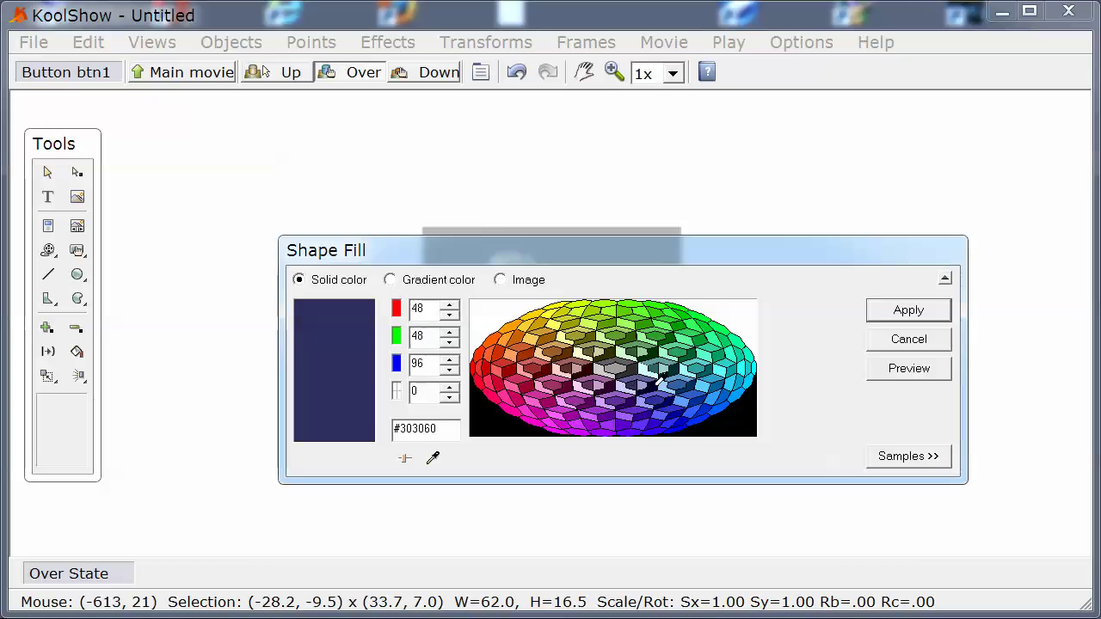
left_click(886, 316)
Create the button's Down state, choosing to draw it yourself
left_click(435, 76)
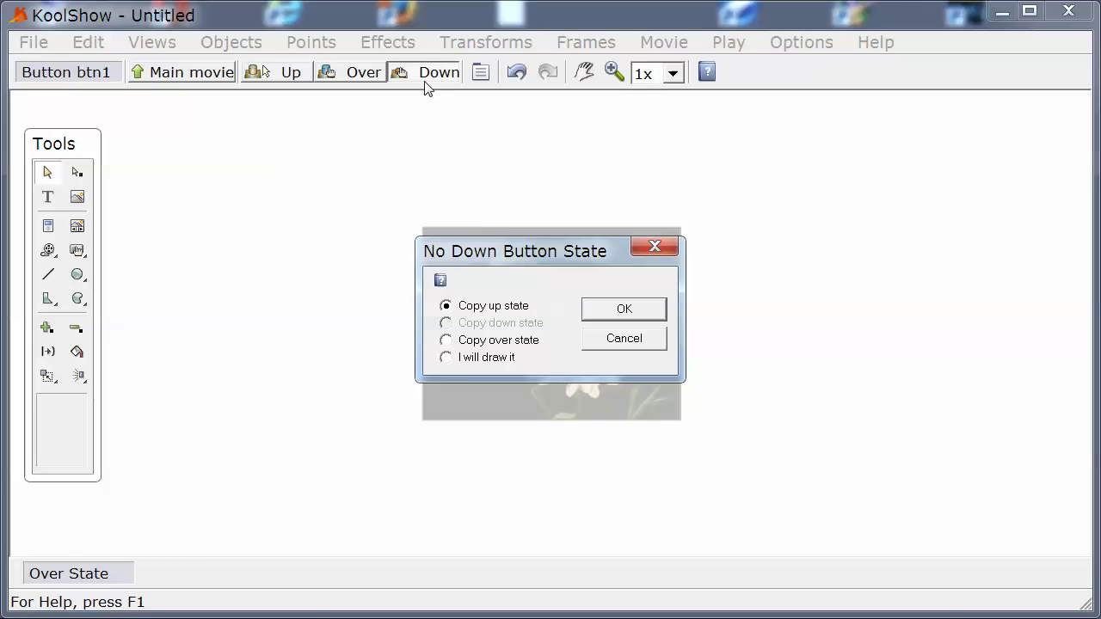
left_click(446, 358)
left_click(625, 310)
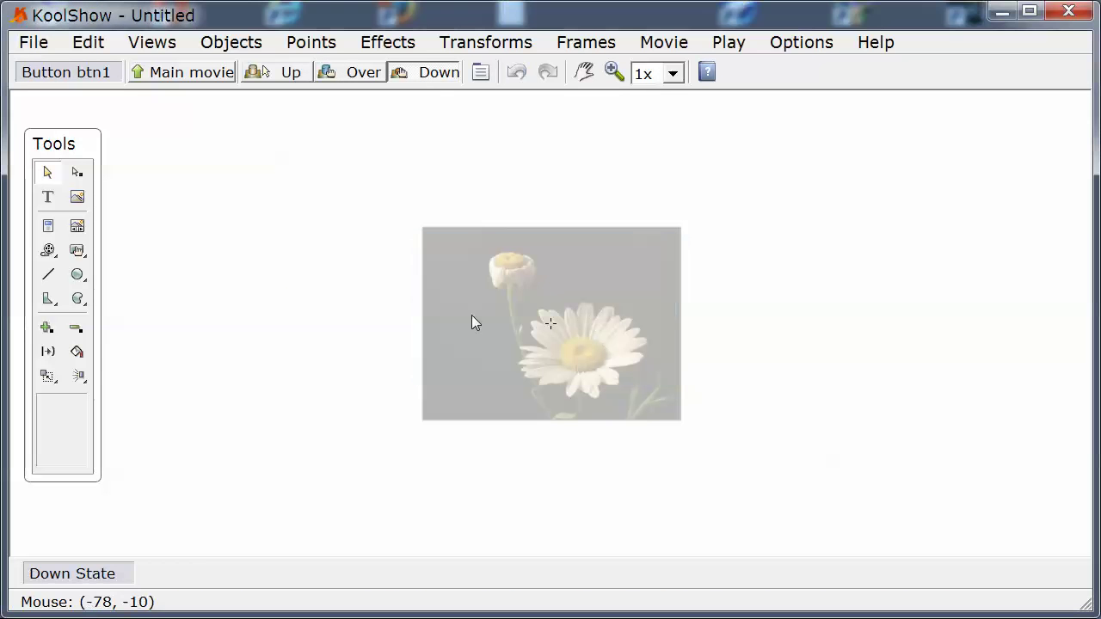
Draw a circle over the daisy's centre and fill it brown #9F6000
left_click(77, 276)
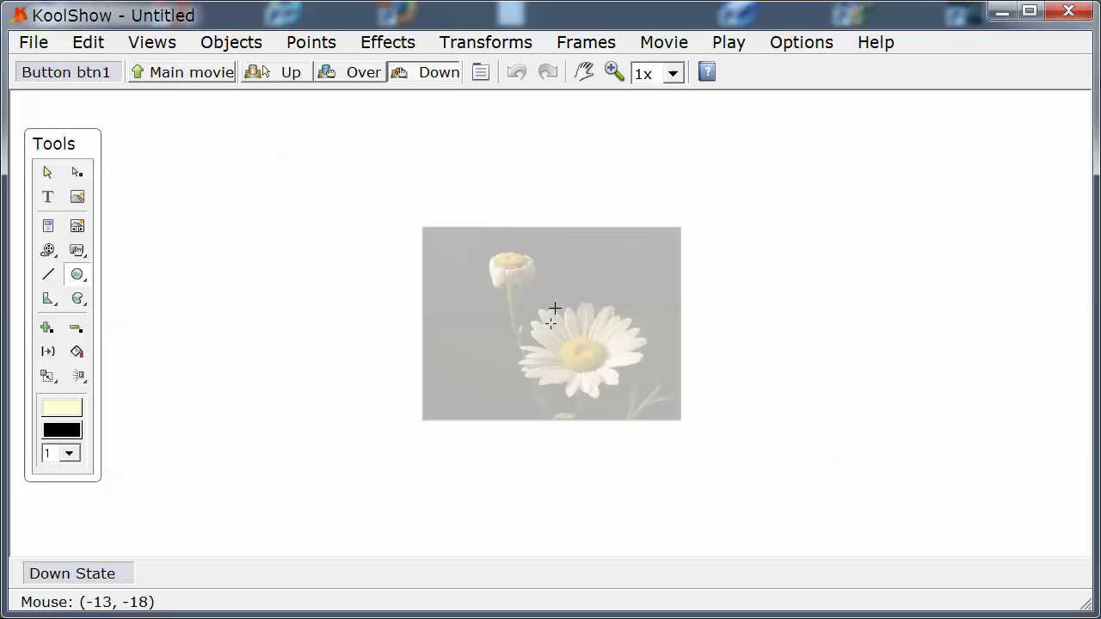
left_click_drag(575, 344, 577, 347)
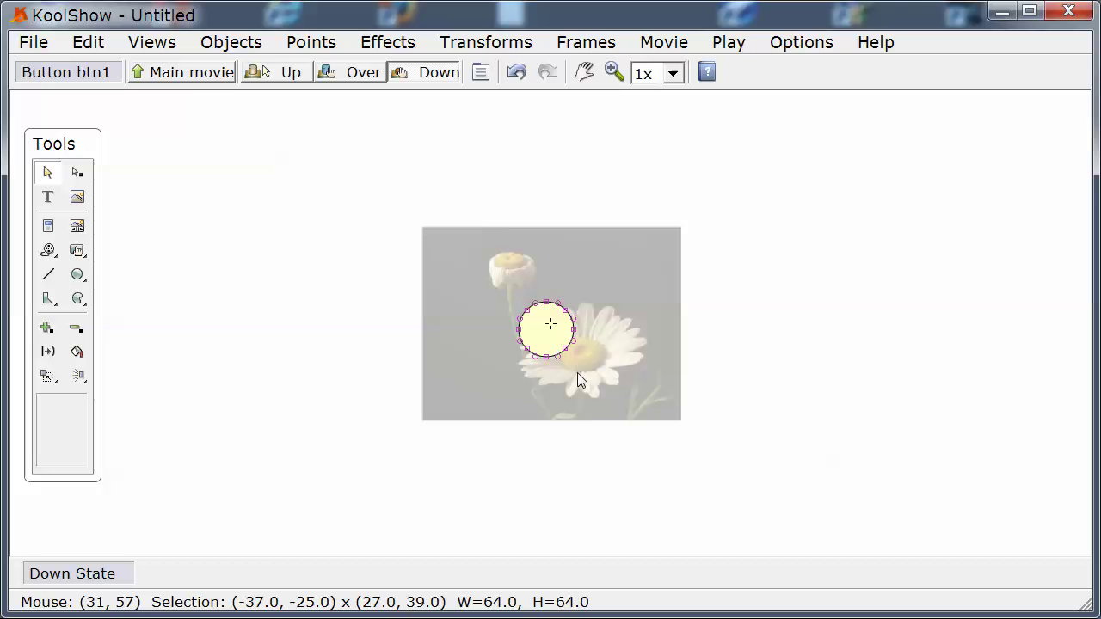
left_click_drag(540, 341, 548, 340)
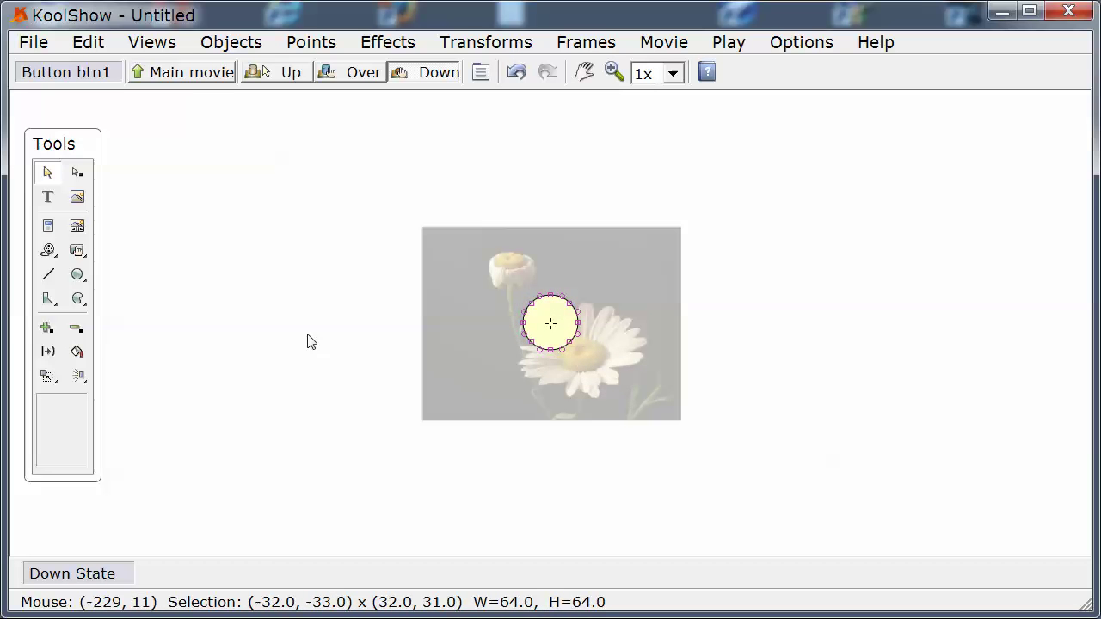
left_click(77, 351)
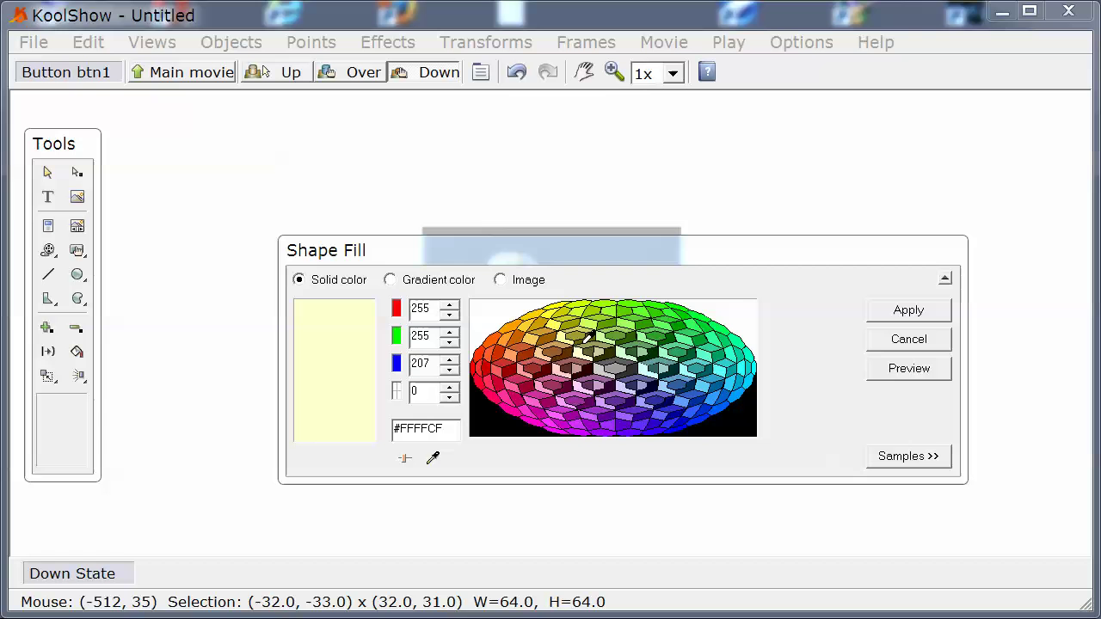
left_click(548, 340)
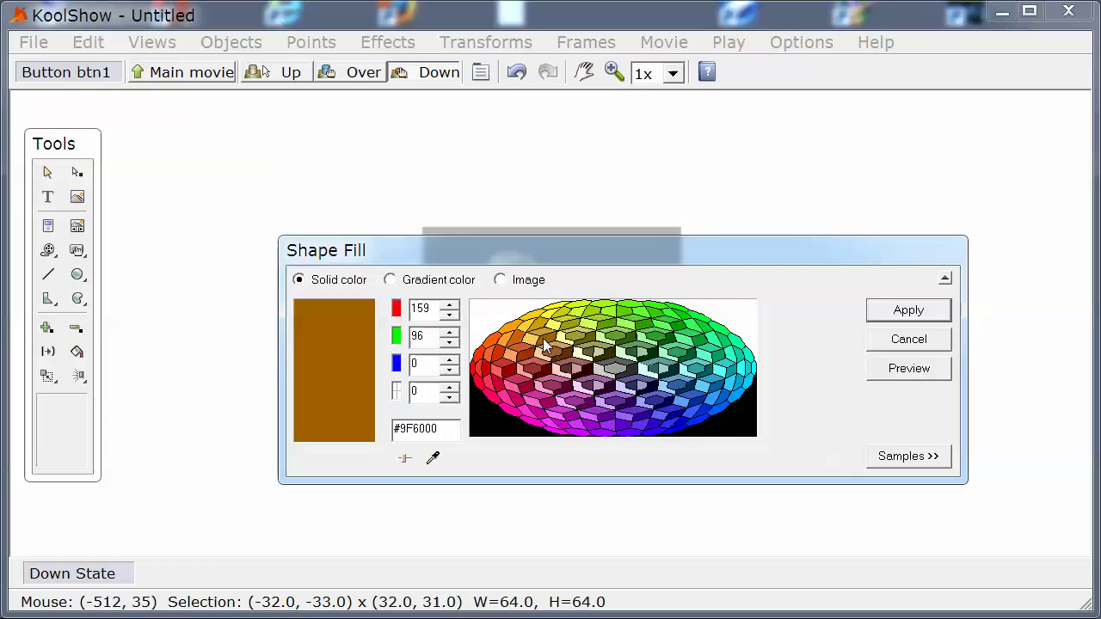
left_click(881, 313)
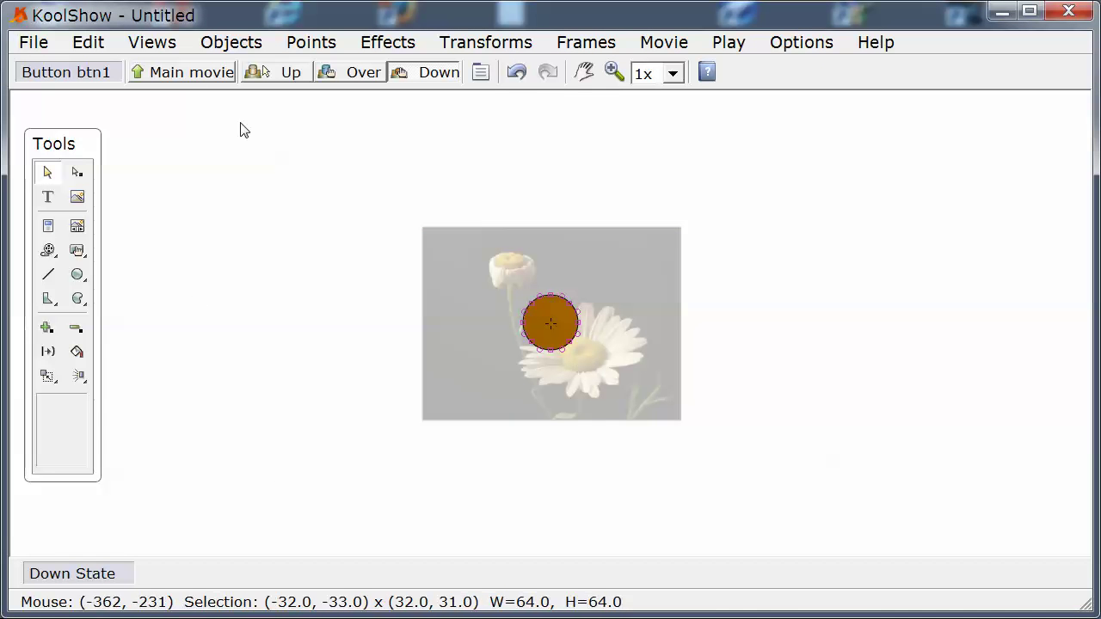
left_click(187, 73)
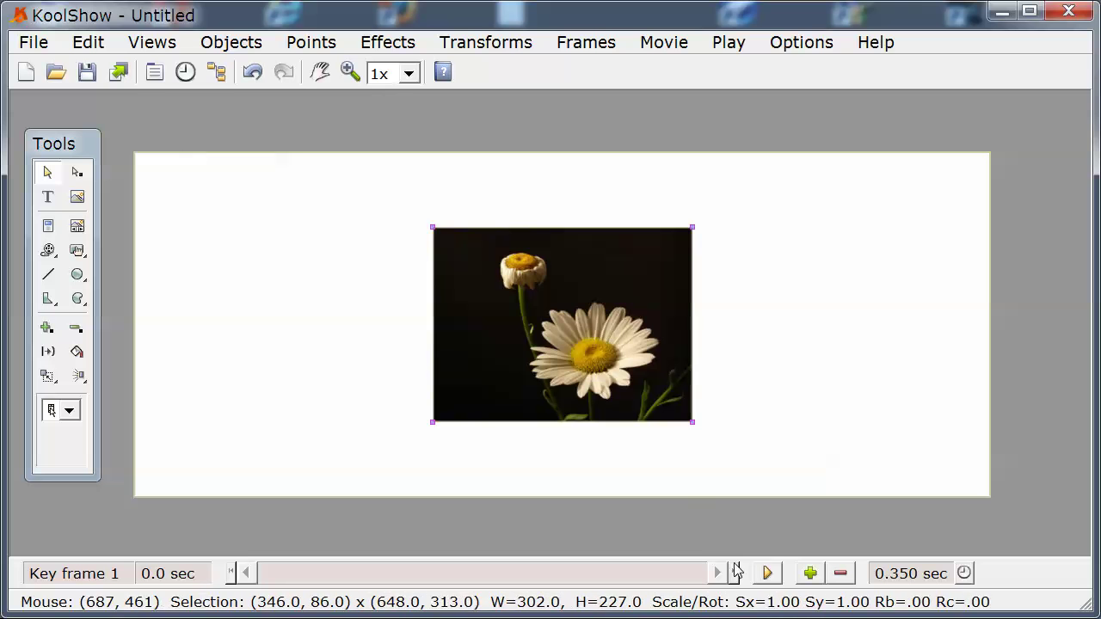
left_click(768, 573)
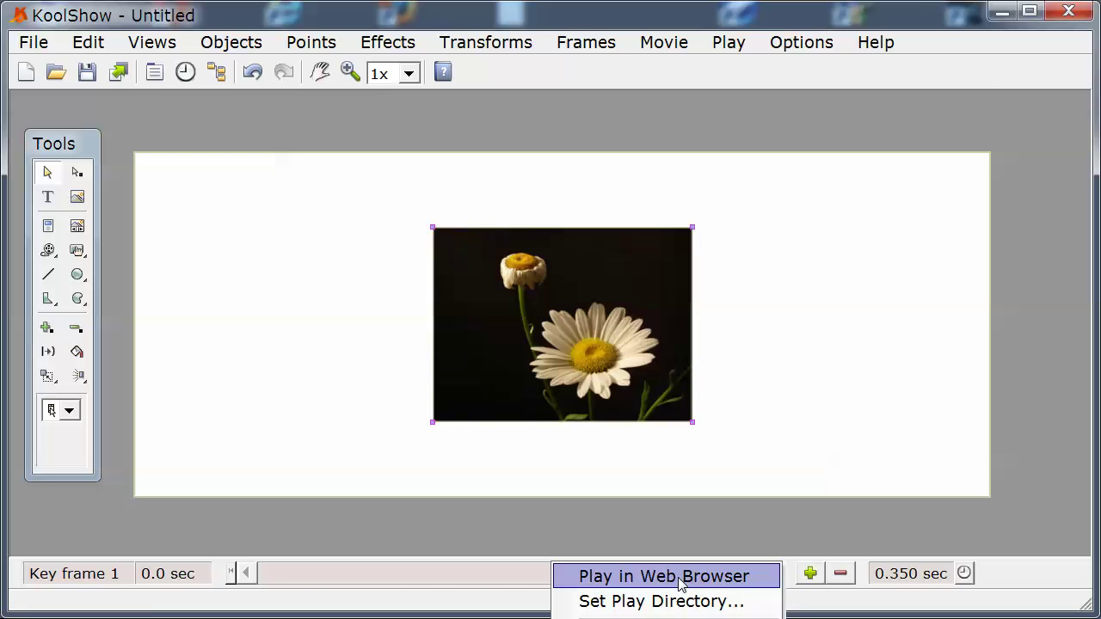
left_click(681, 580)
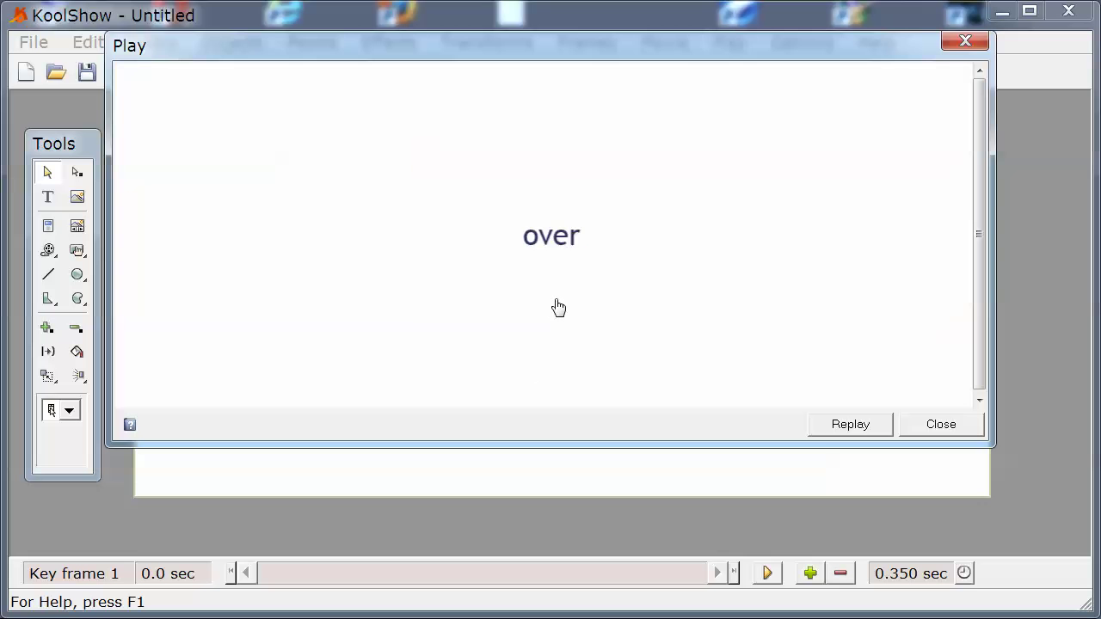
left_click(554, 251)
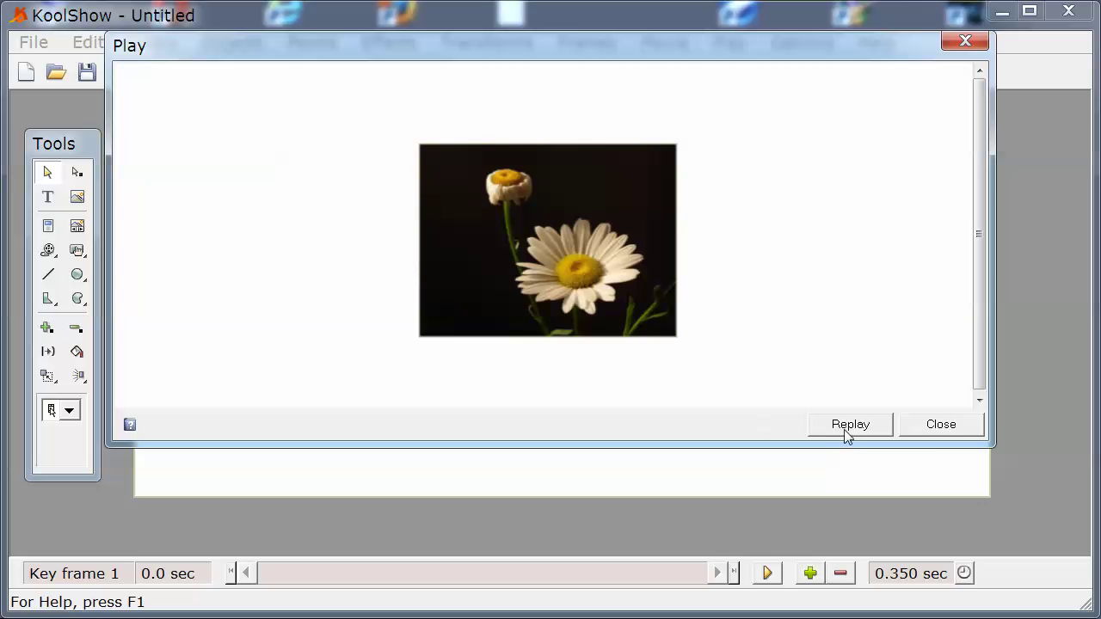
left_click(927, 430)
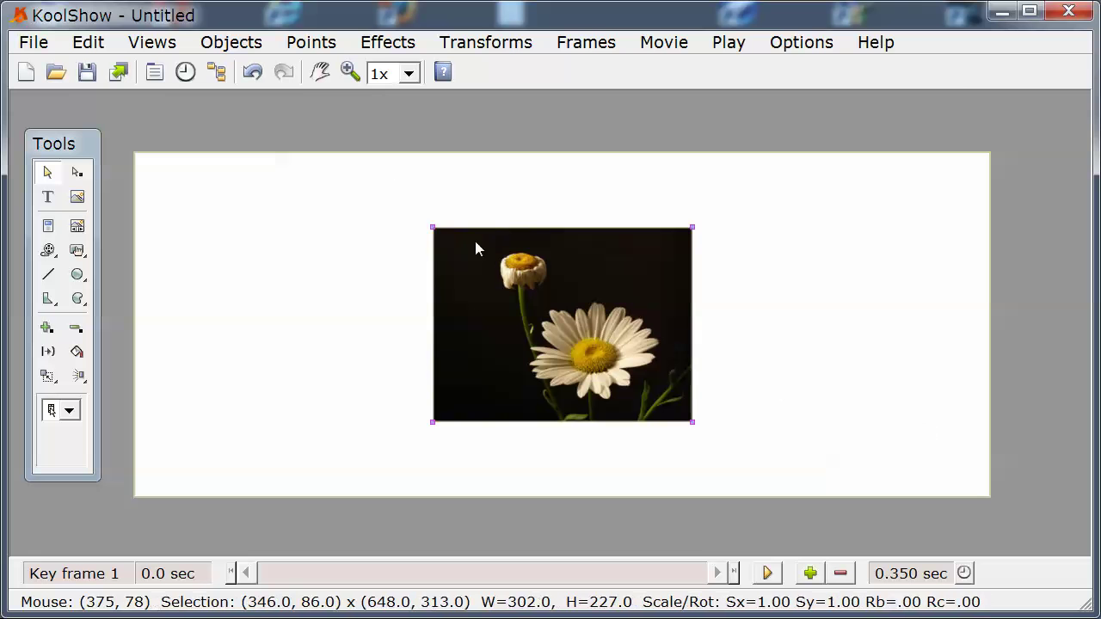
double_click(509, 284)
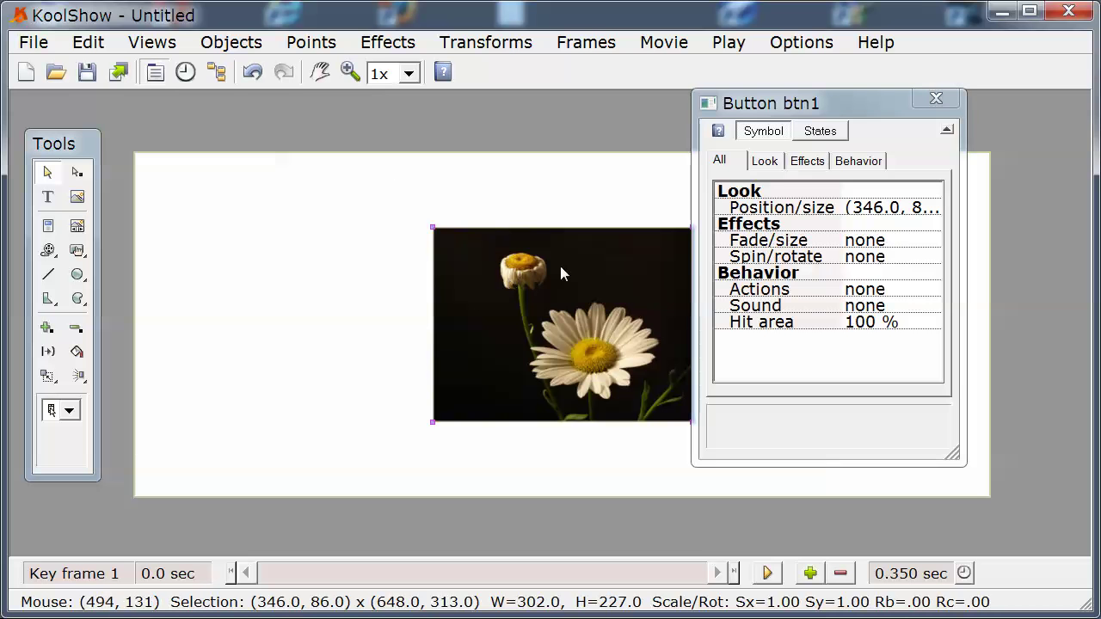
left_click(871, 295)
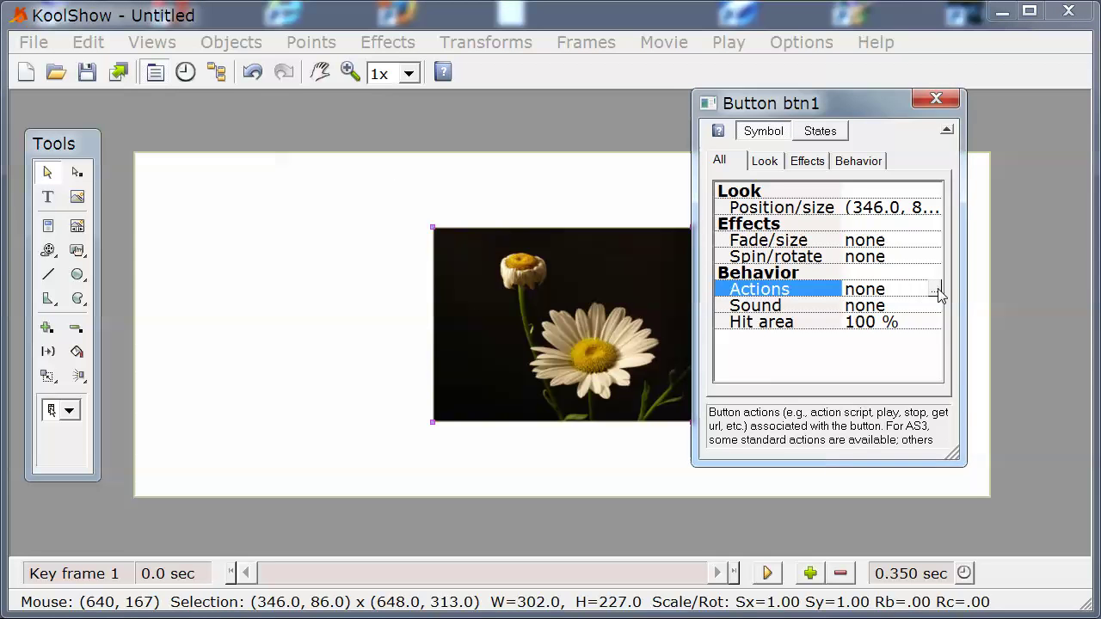
left_click(941, 295)
left_click(731, 247)
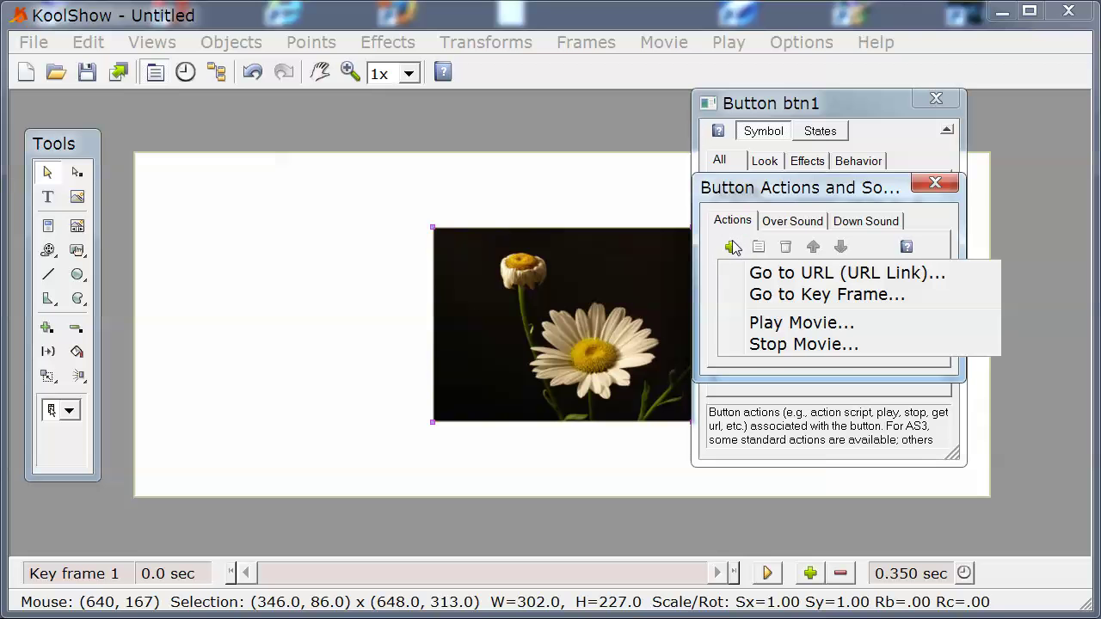
left_click(935, 183)
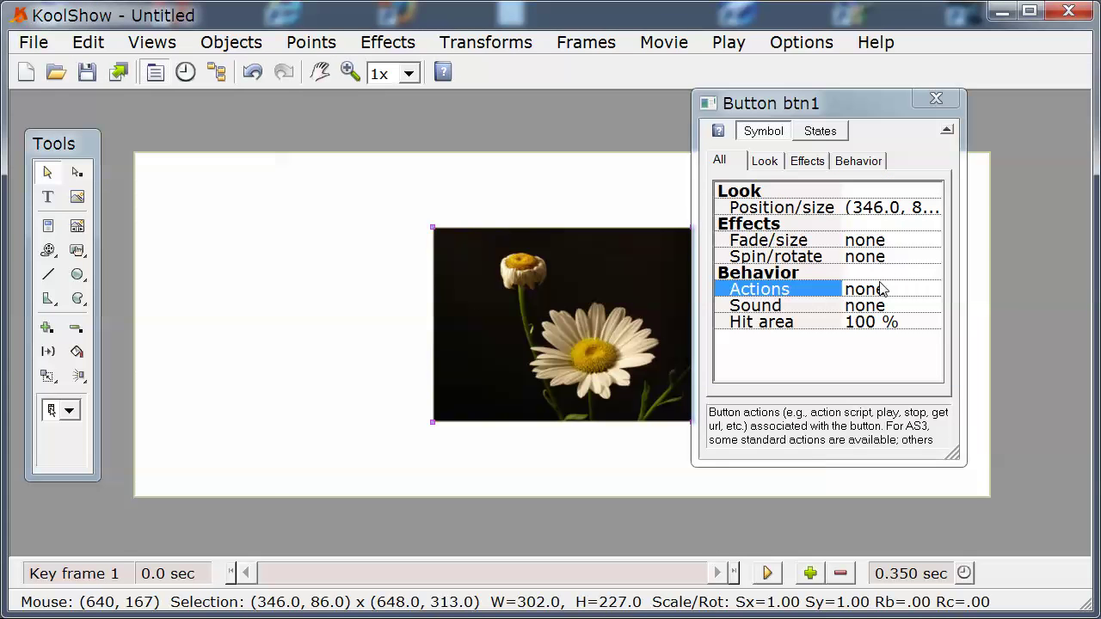
left_click(903, 308)
left_click(934, 305)
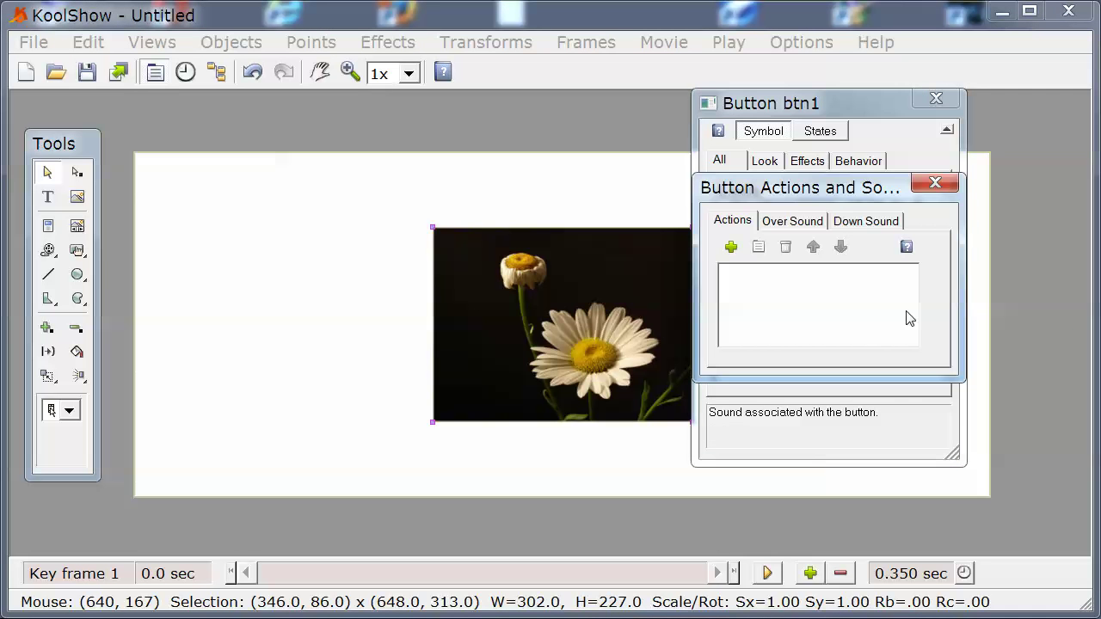
left_click(791, 222)
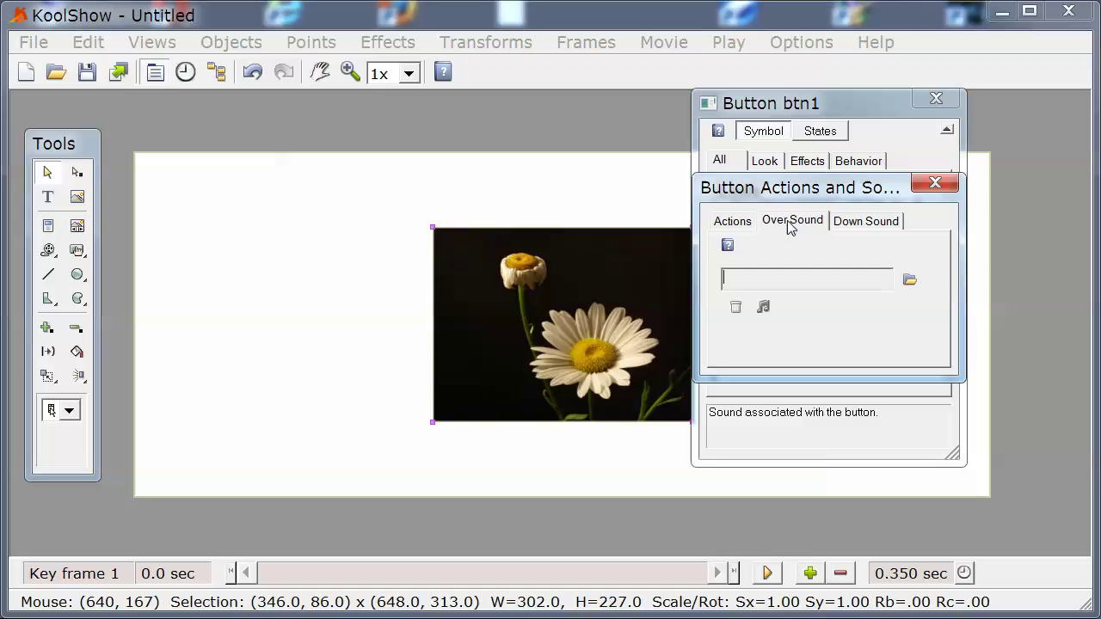
left_click(867, 222)
left_click(935, 184)
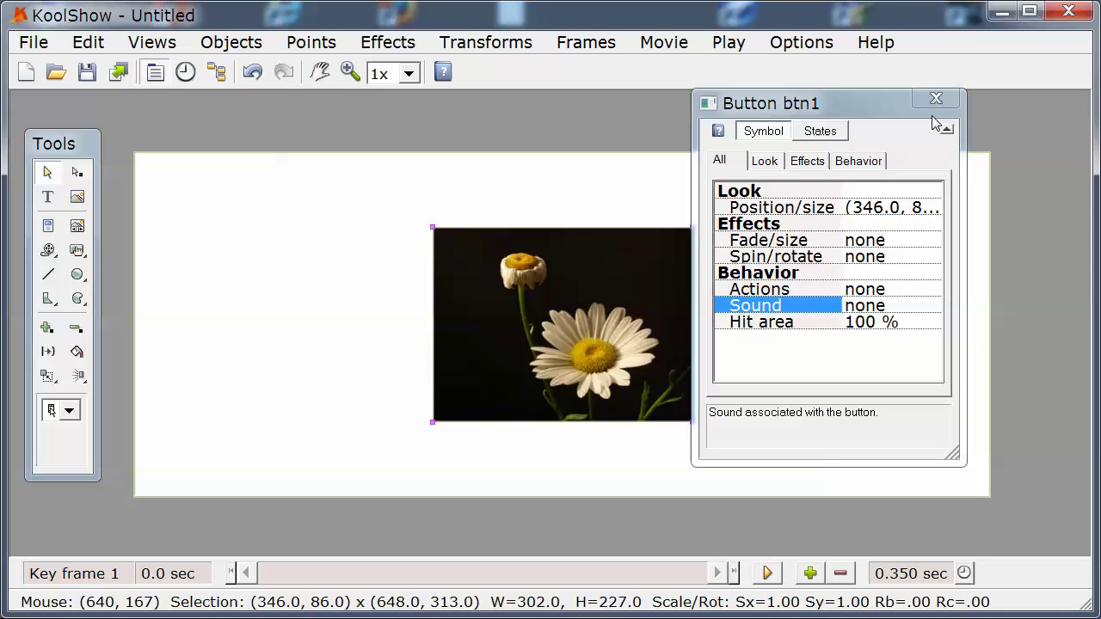
left_click(936, 99)
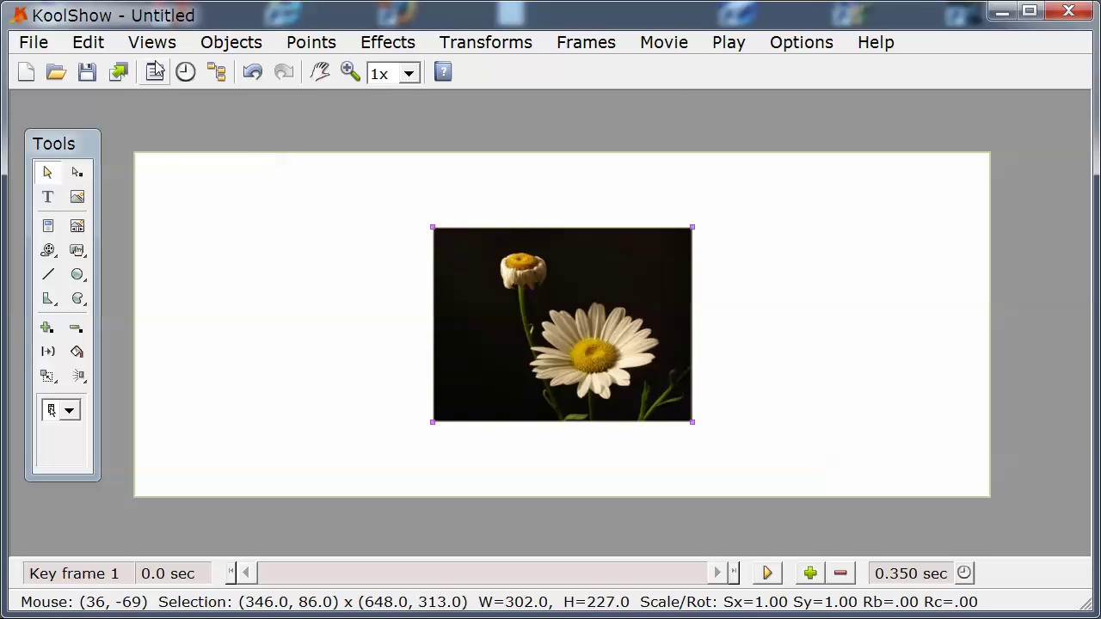
left_click(150, 50)
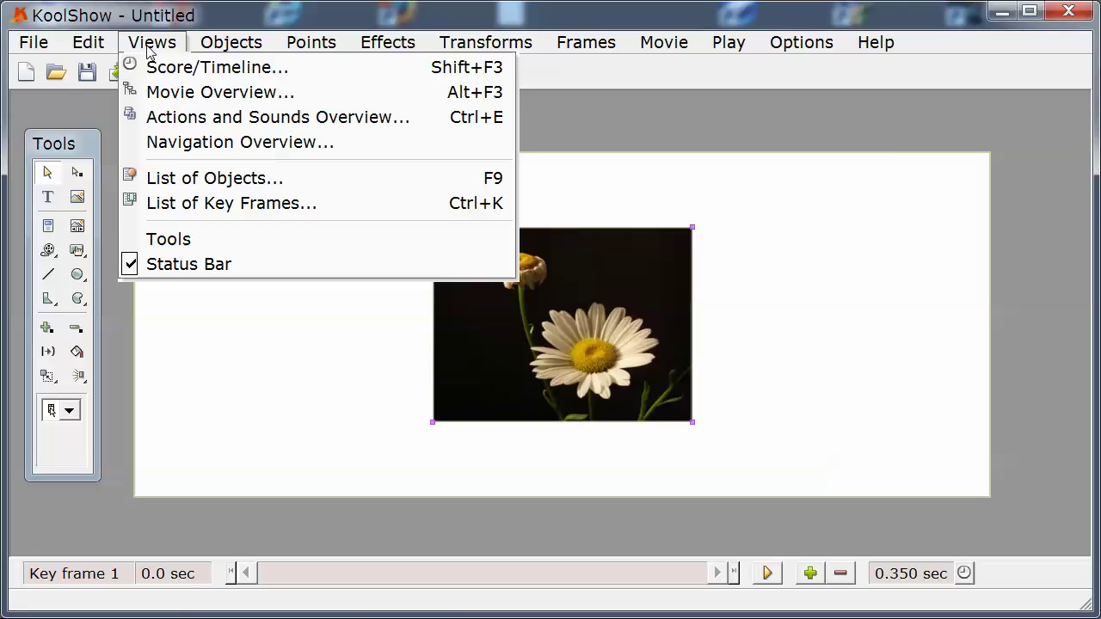
left_click(170, 91)
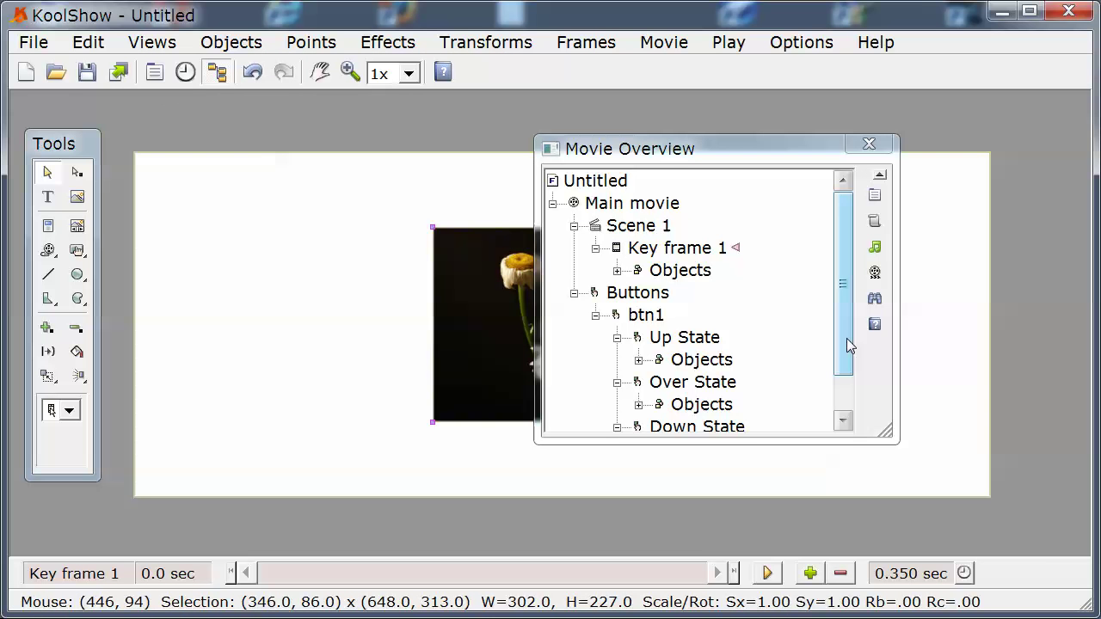
left_click_drag(848, 341, 846, 360)
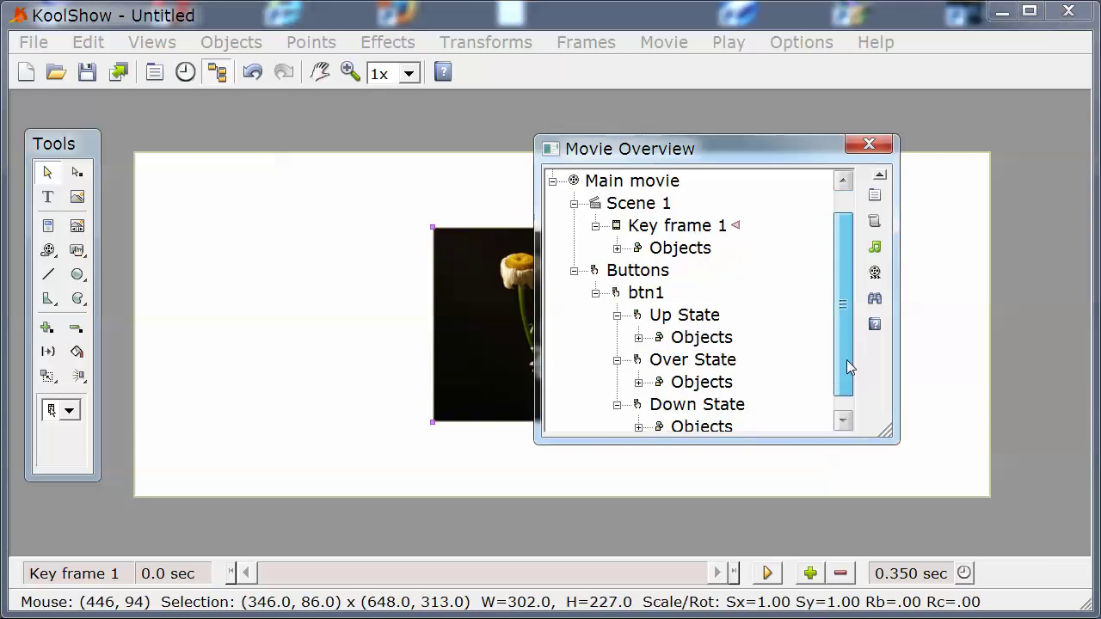
left_click(617, 247)
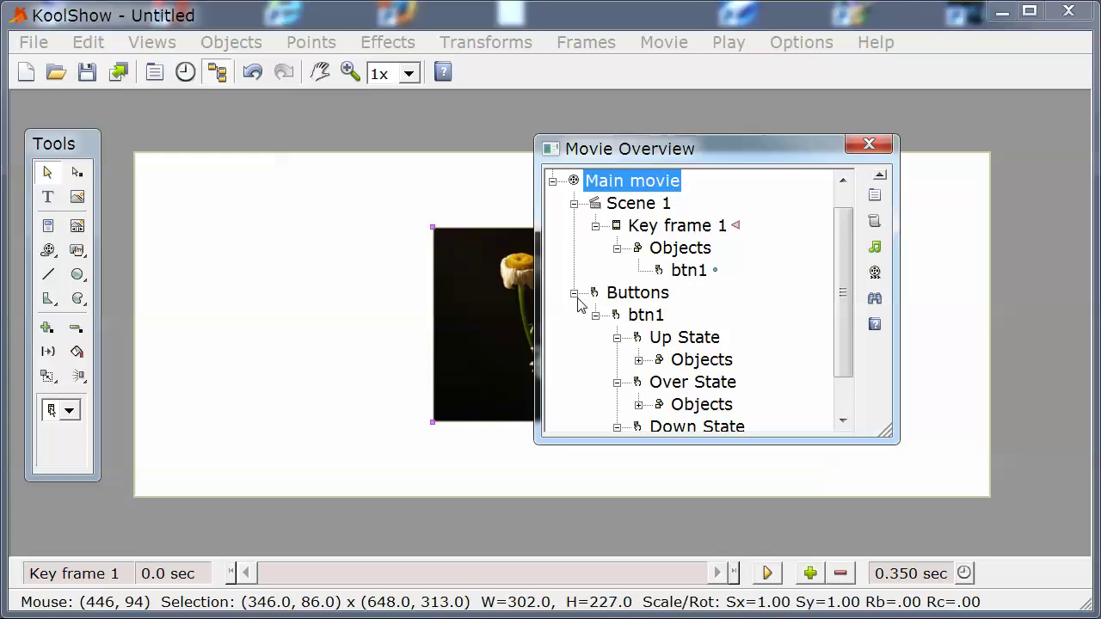
left_click(639, 359)
left_click_drag(835, 339, 836, 370)
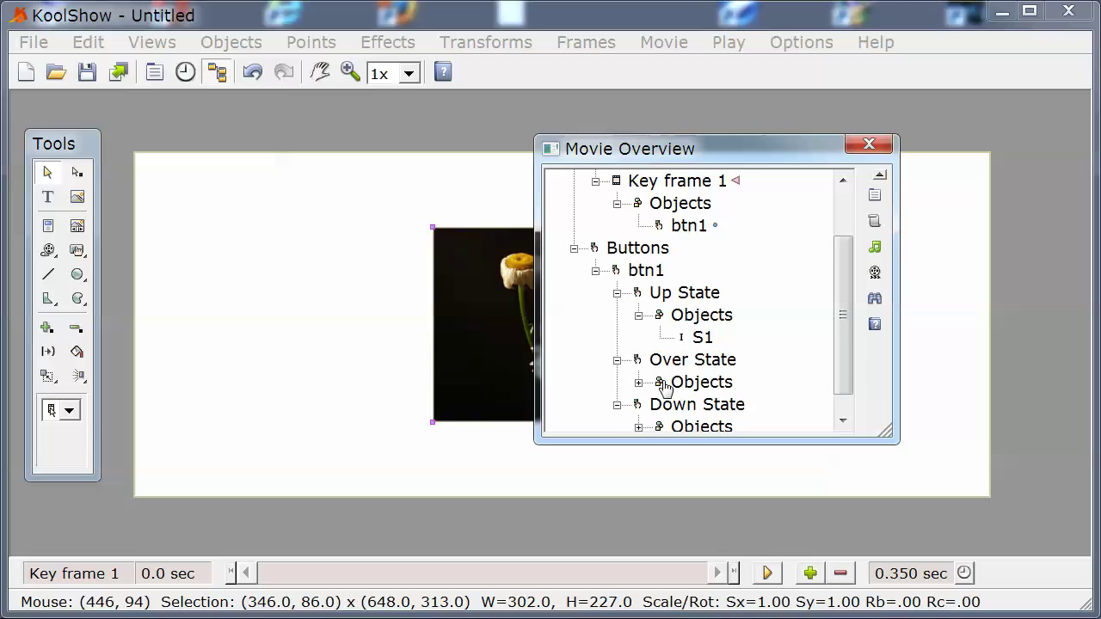
left_click(639, 382)
left_click_drag(846, 339, 844, 366)
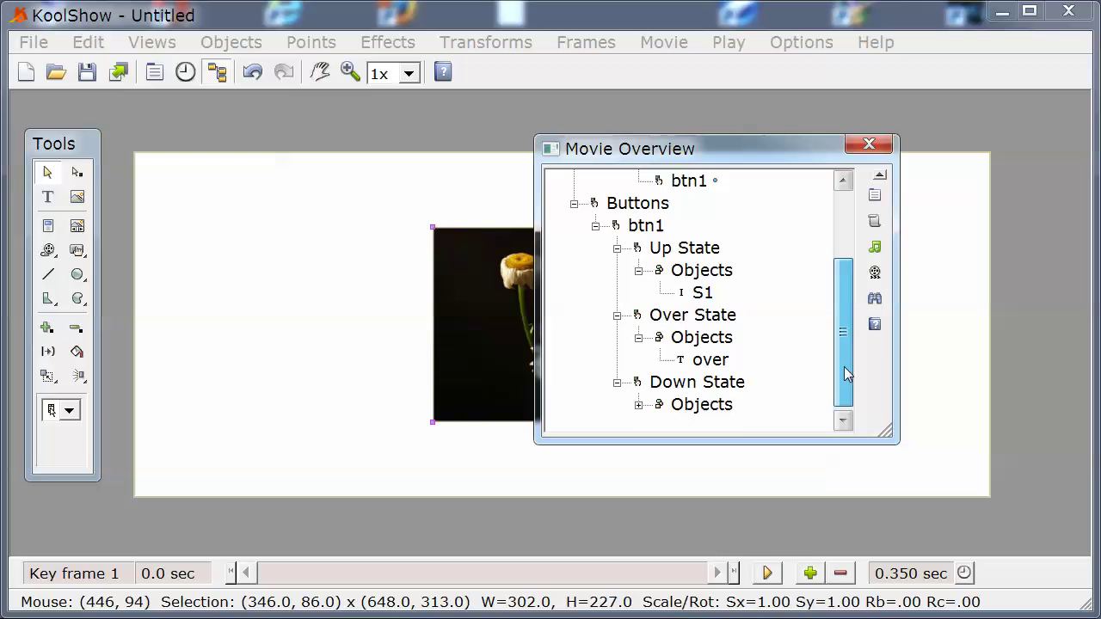
left_click(637, 405)
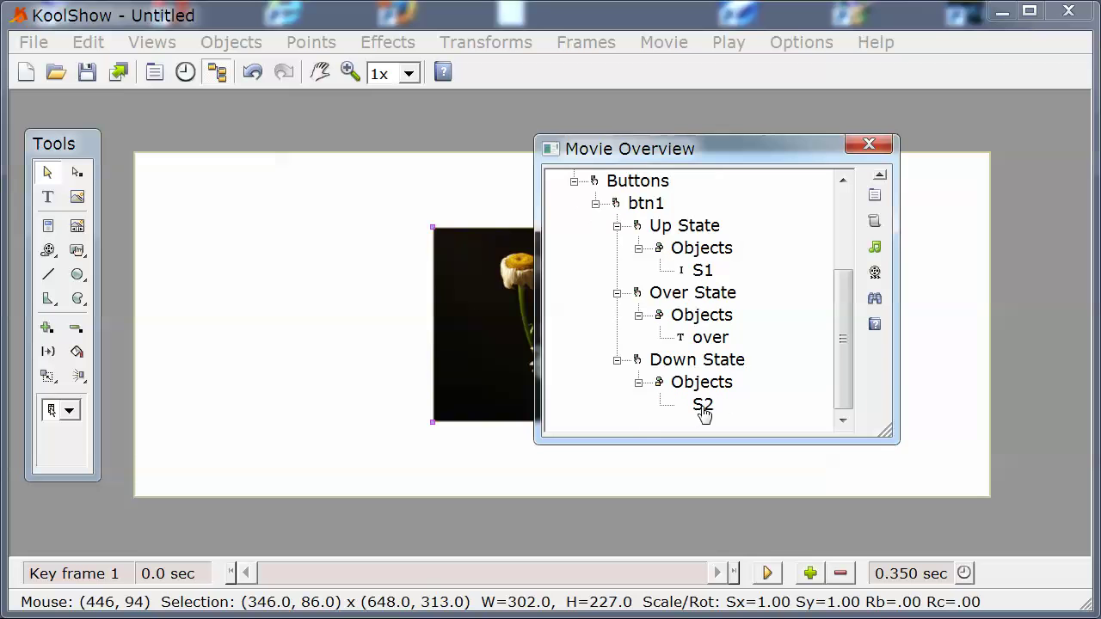
left_click(867, 145)
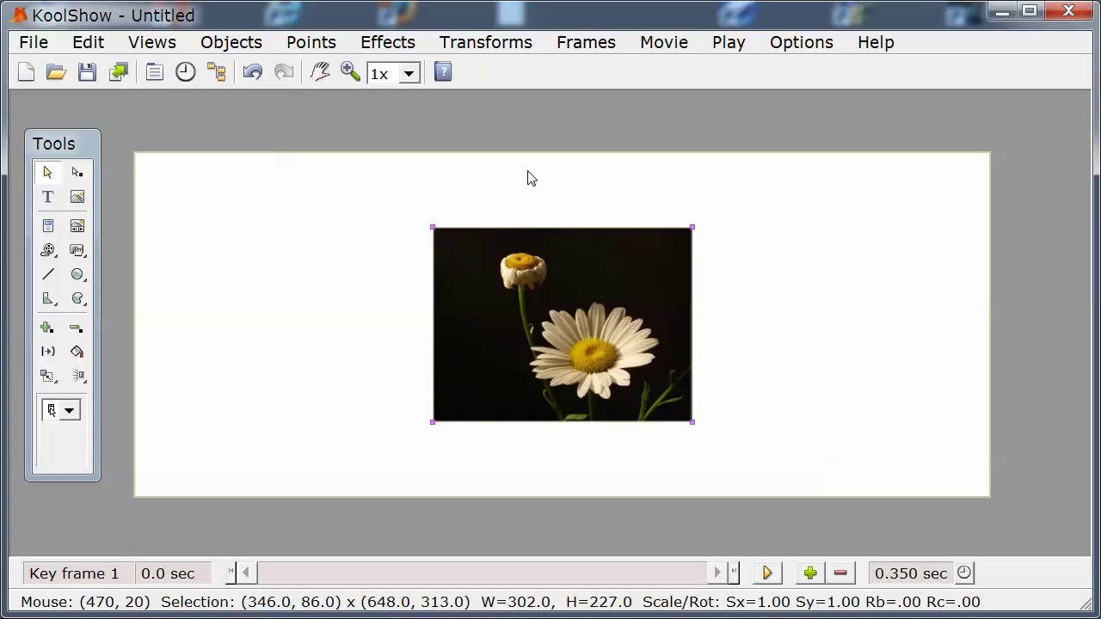
left_click(186, 74)
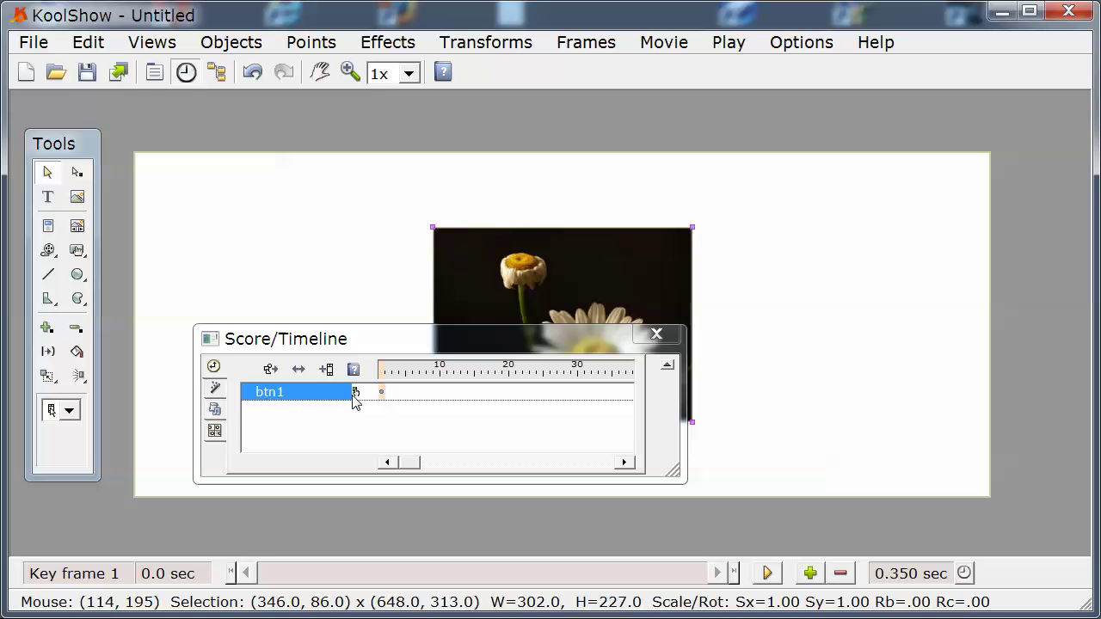
left_click(659, 334)
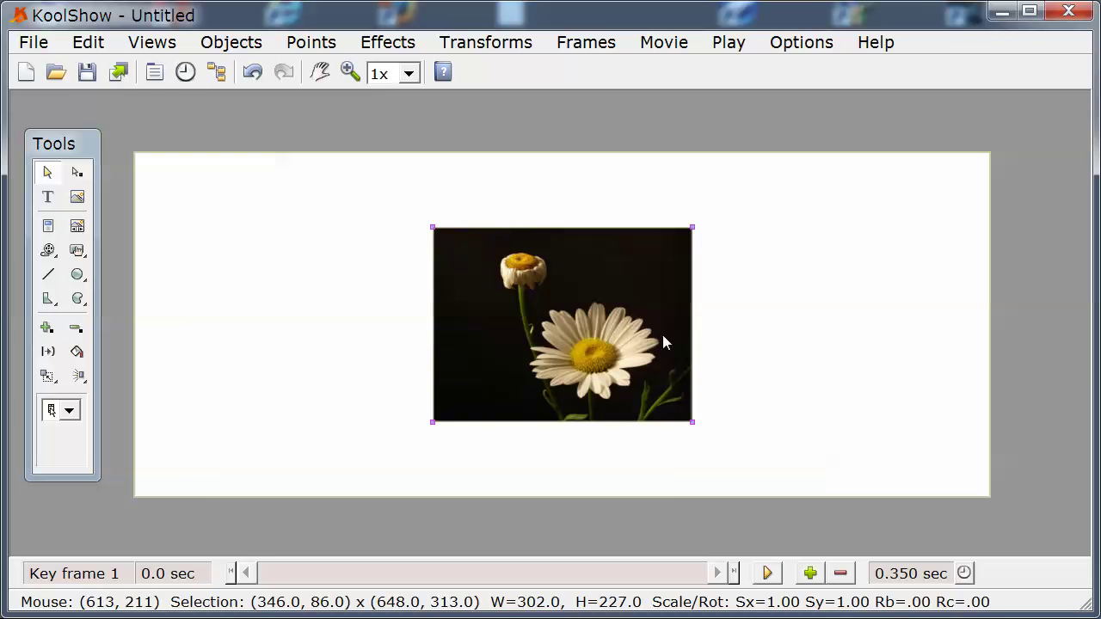